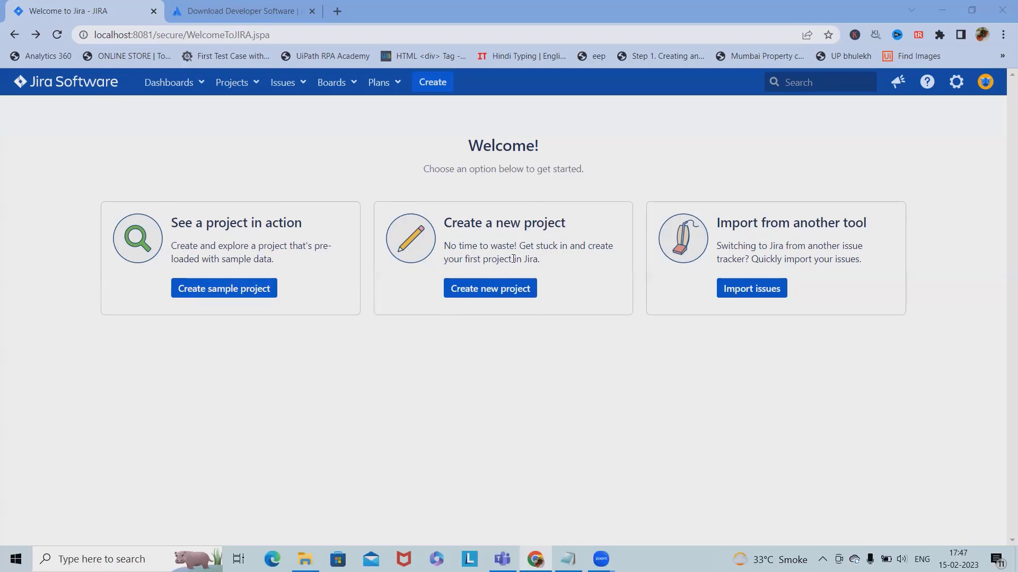
Step: Start a new project from the Project management template and reach its name and key form
click(495, 296)
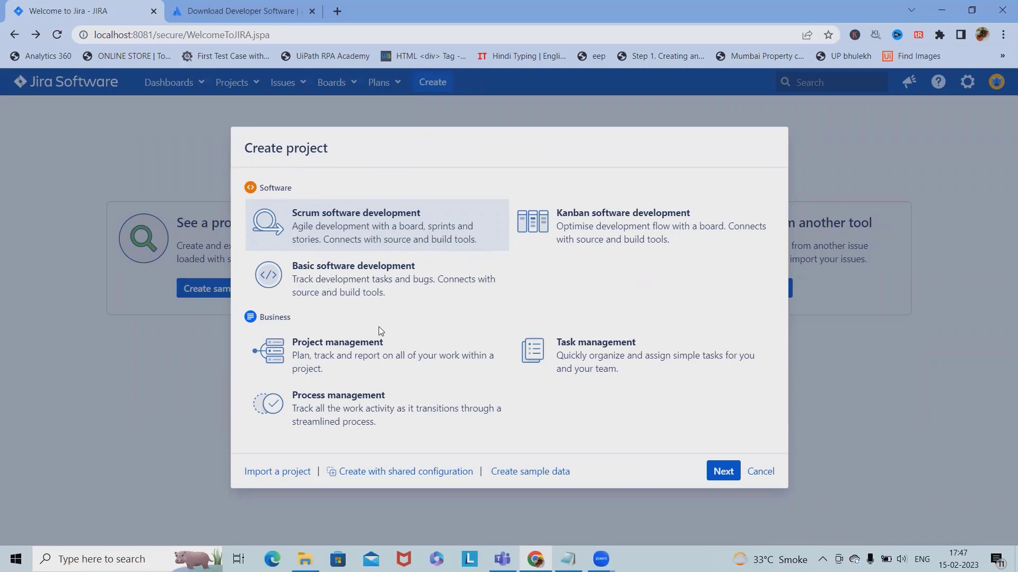
click(352, 369)
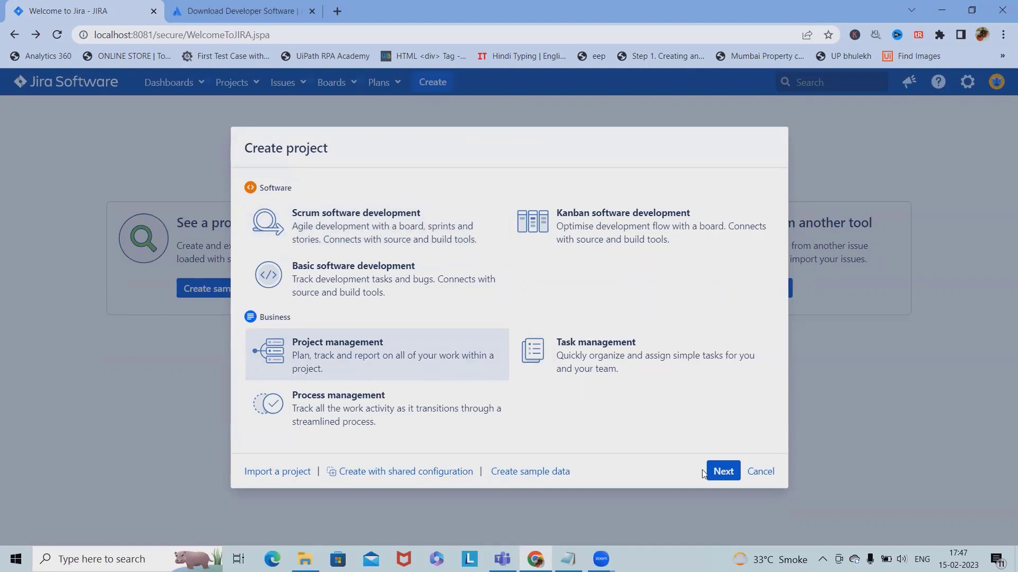
click(723, 473)
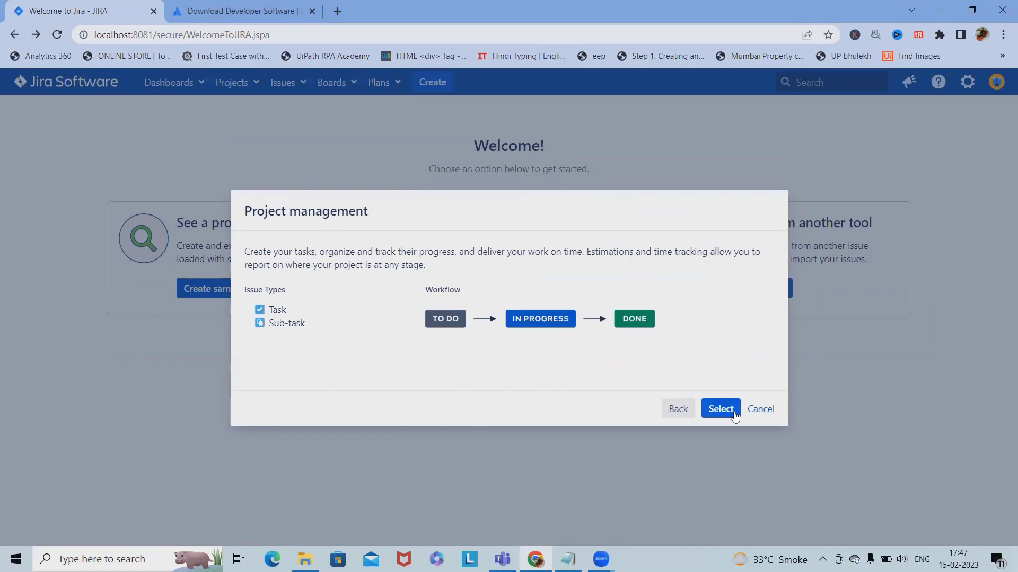
click(713, 408)
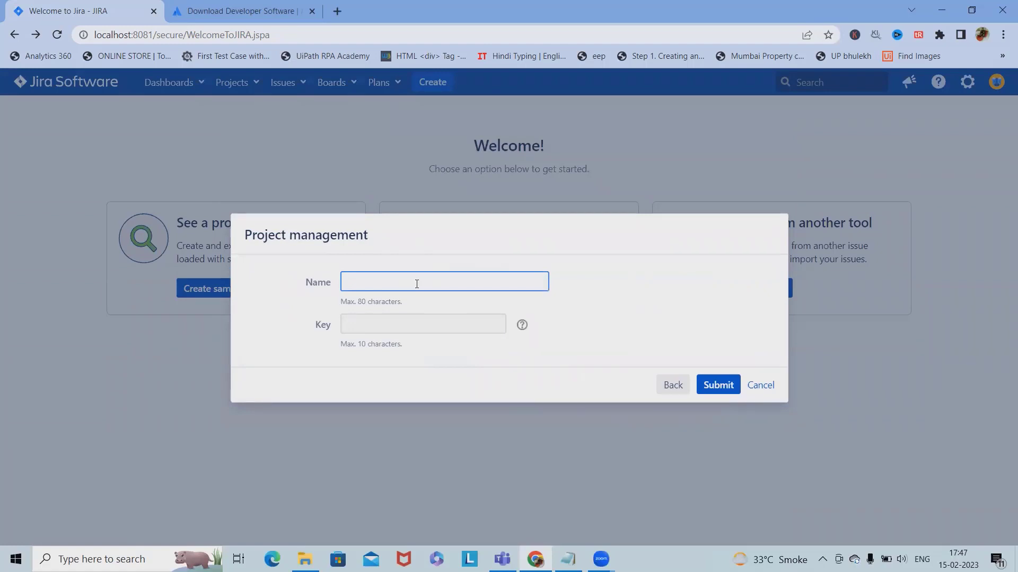
Step: Create the project 'Jira_Project_Management' with the auto-filled key JIR
text(Jira_Project_Management)
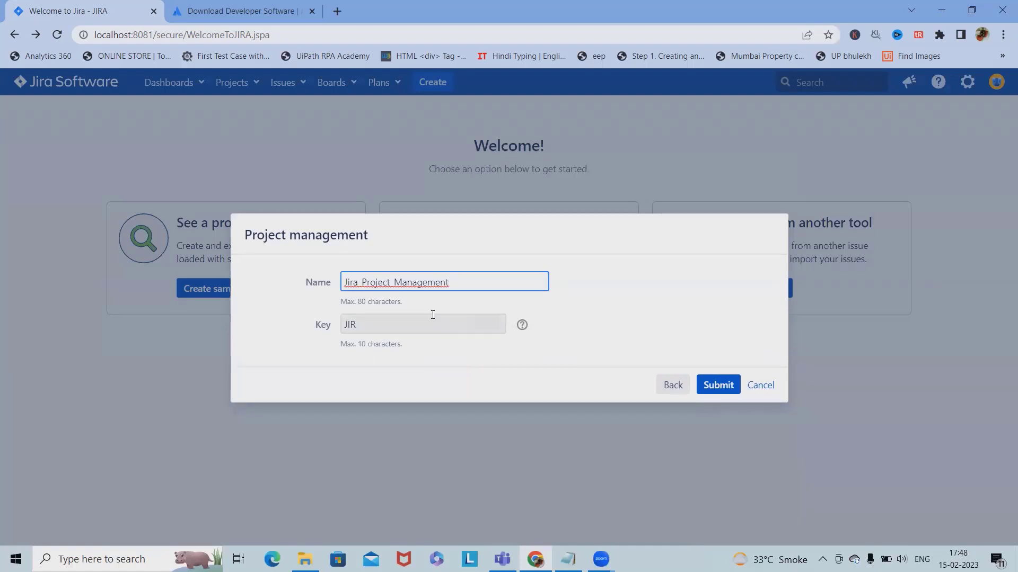
click(713, 385)
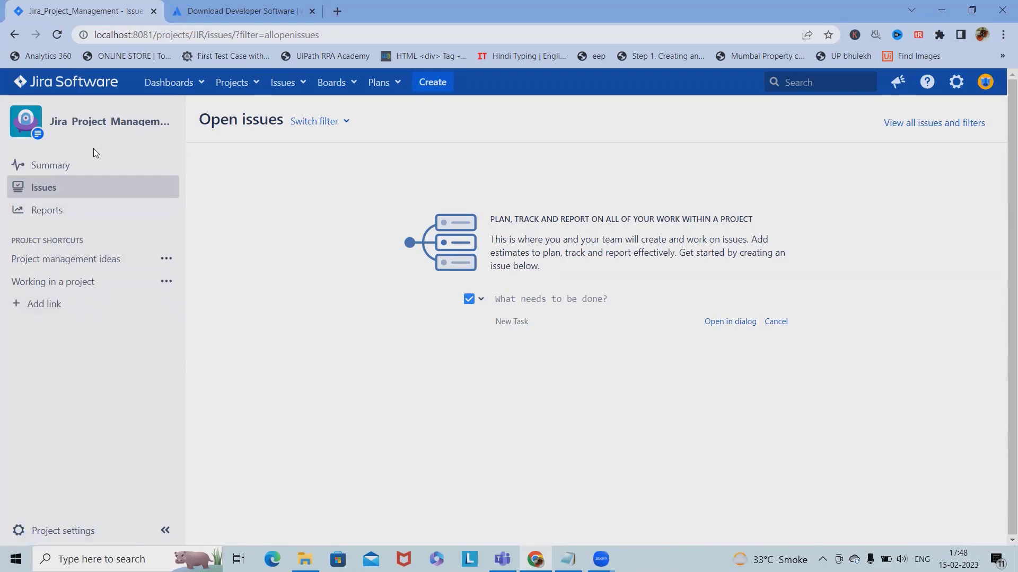
click(57, 173)
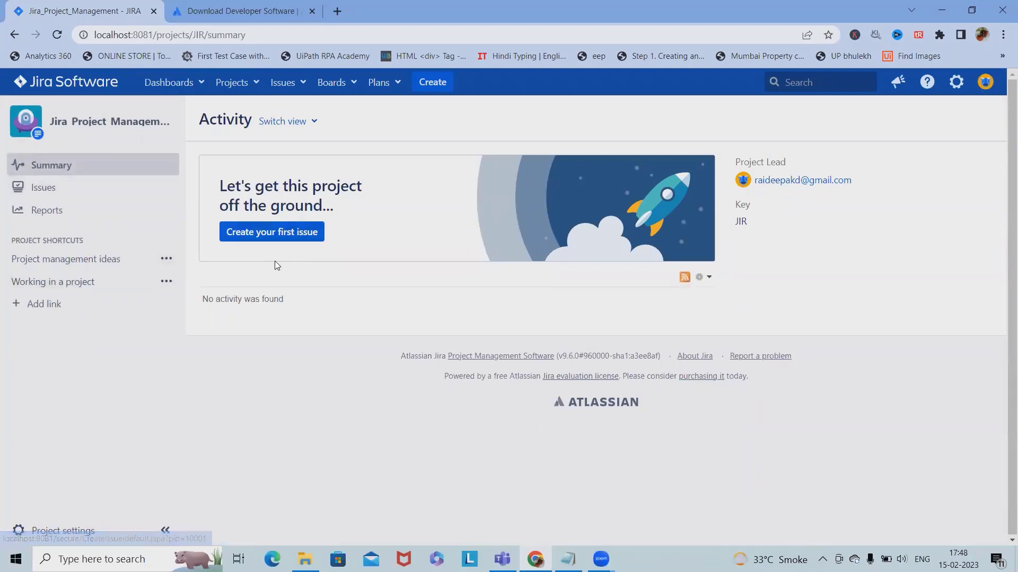
click(434, 81)
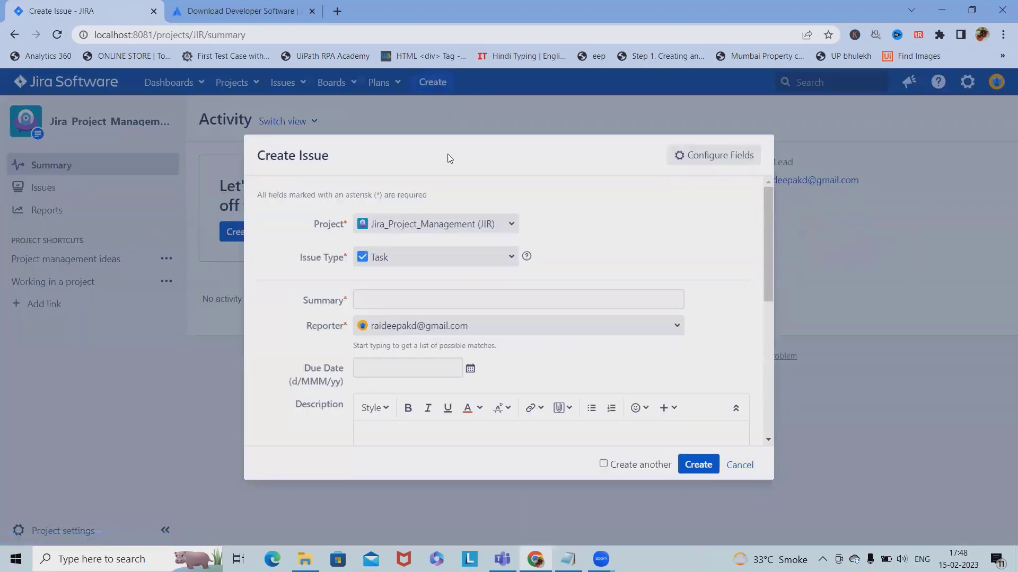
scroll(404, 286, down, 1)
click(499, 191)
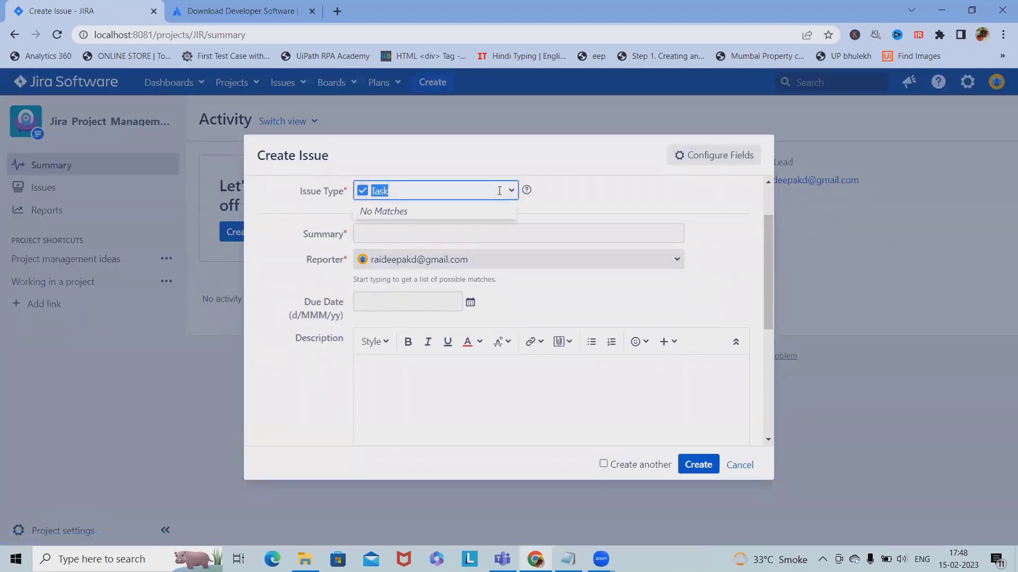
click(607, 200)
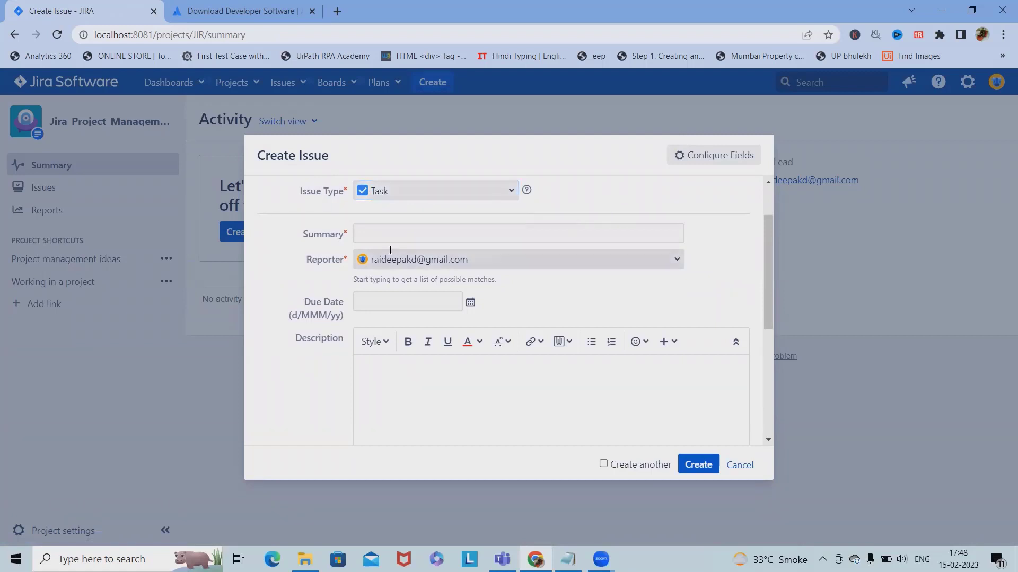
click(419, 233)
click(621, 308)
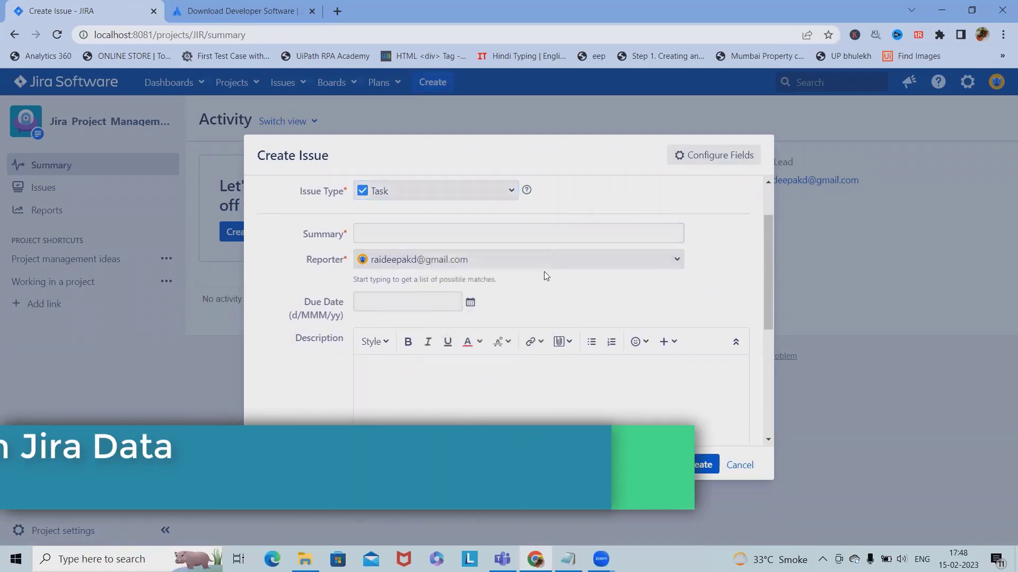
scroll(401, 318, down, 3)
scroll(371, 339, up, 4)
scroll(414, 345, down, 5)
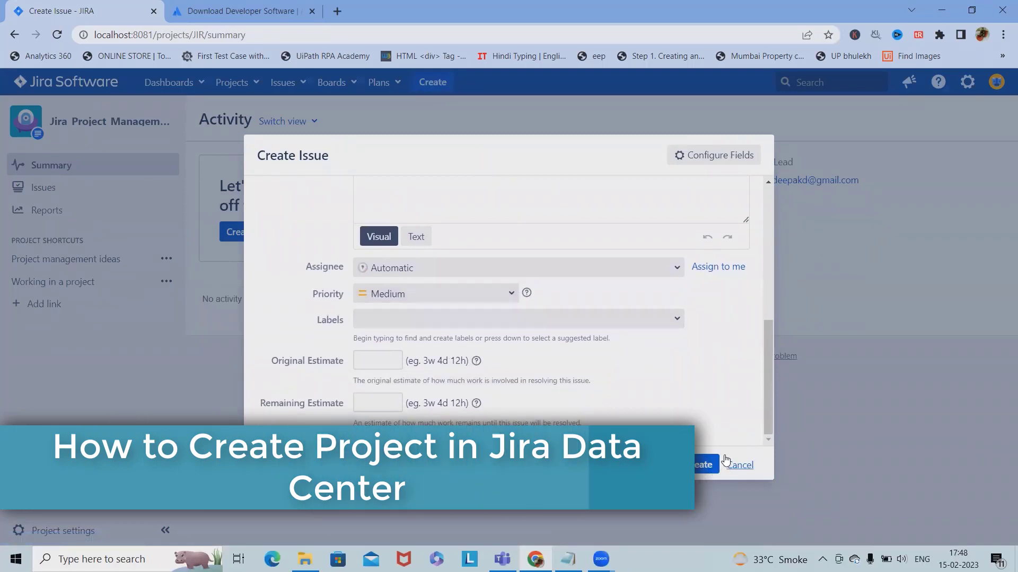
click(740, 467)
click(82, 194)
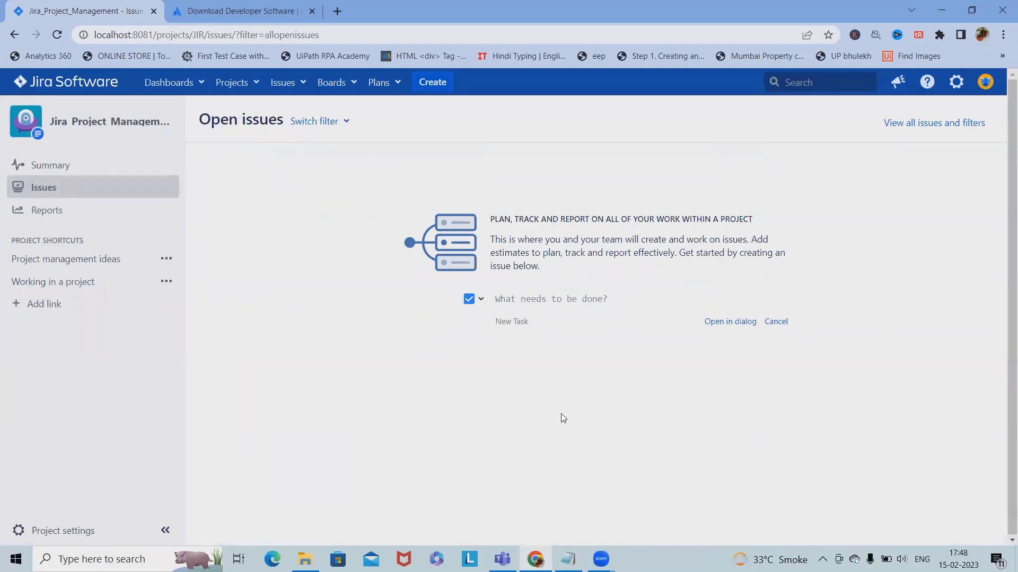
Step: Open the project's All reports page after briefly viewing the Project management ideas guide
click(47, 212)
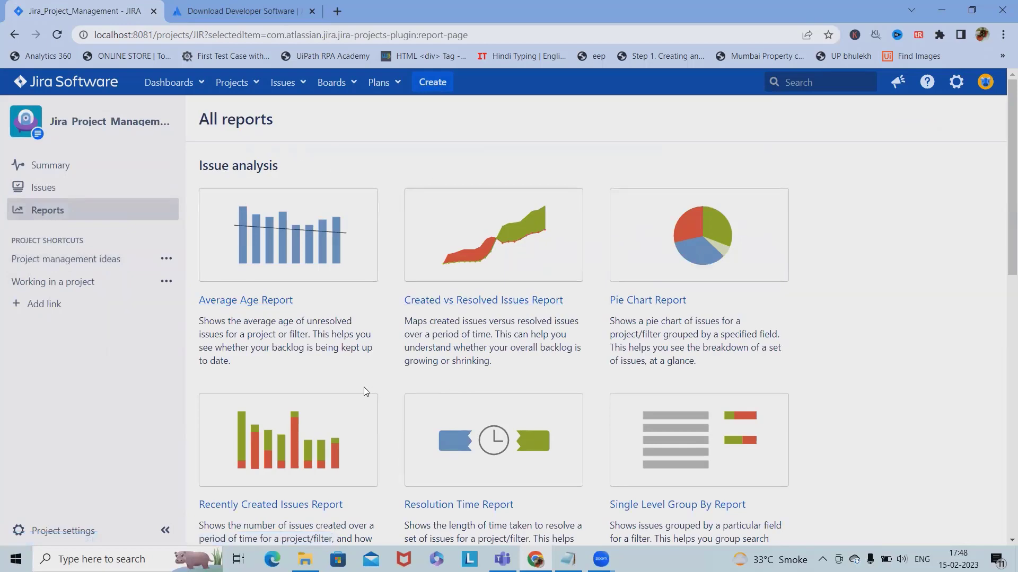
click(79, 282)
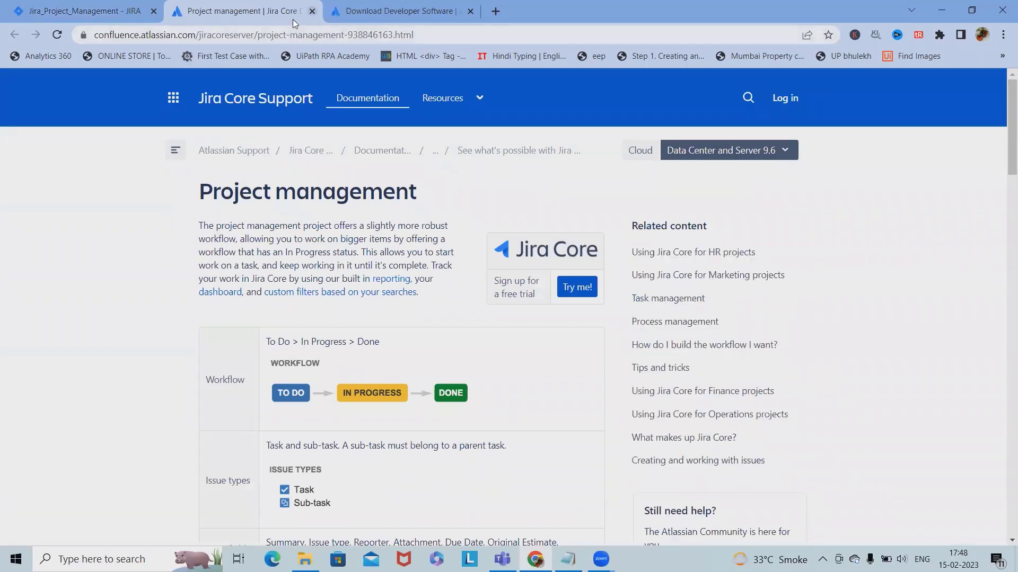
key(ctrl+w)
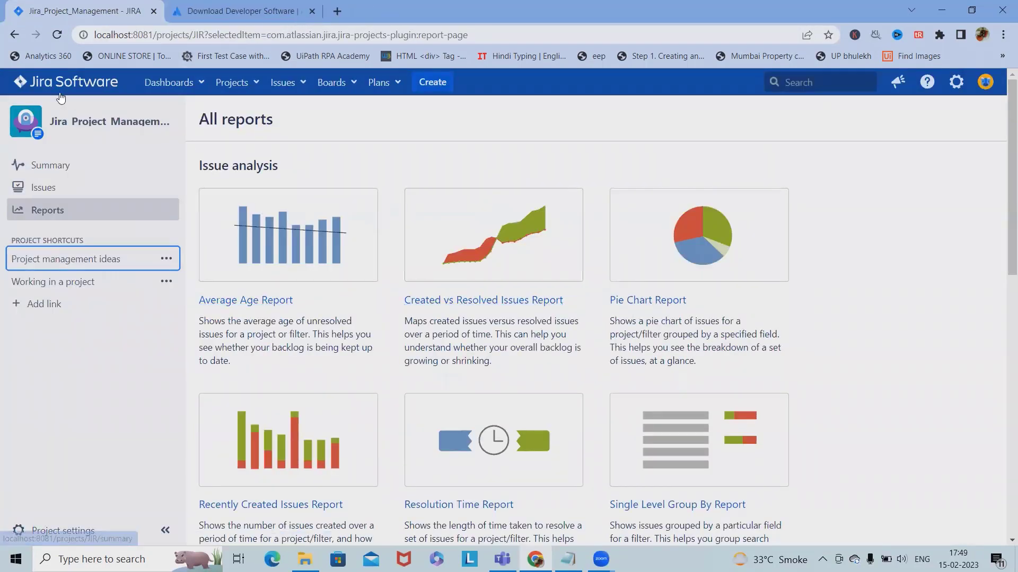
click(180, 83)
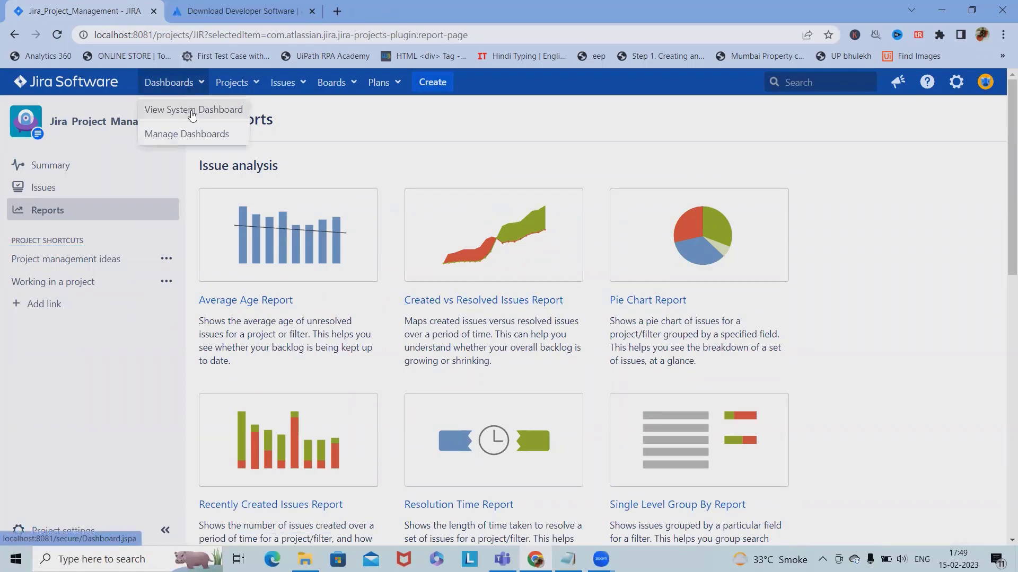
Step: Open the System Dashboard and look through its assigned BUS tasks and extra actions
click(192, 111)
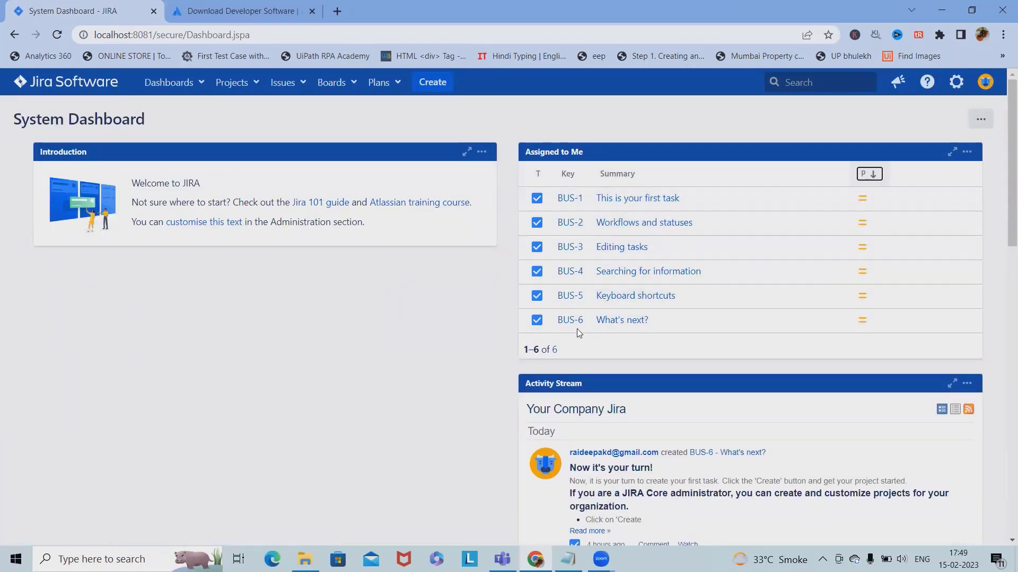
scroll(644, 436, down, 4)
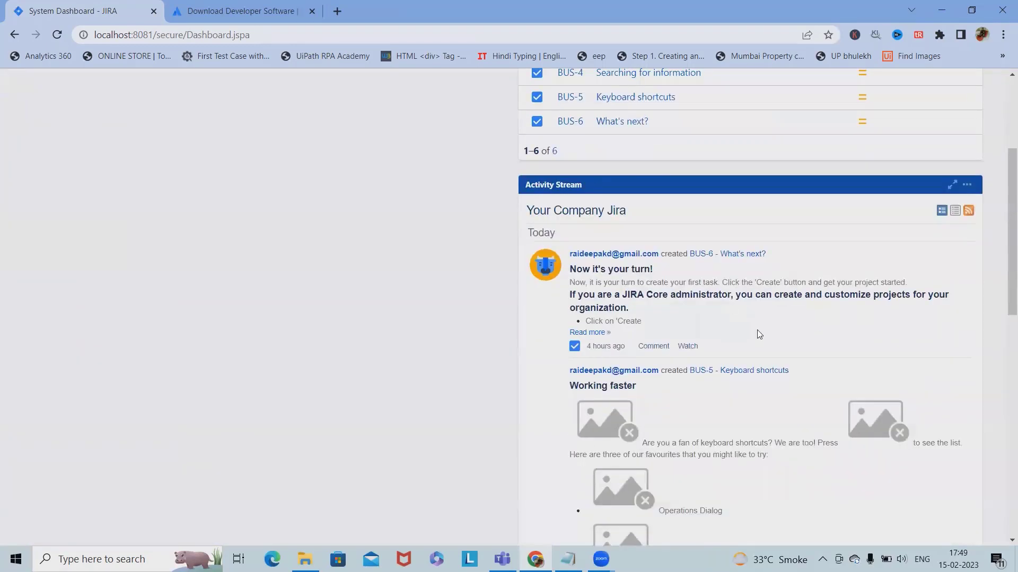
scroll(726, 371, down, 2)
scroll(694, 419, up, 6)
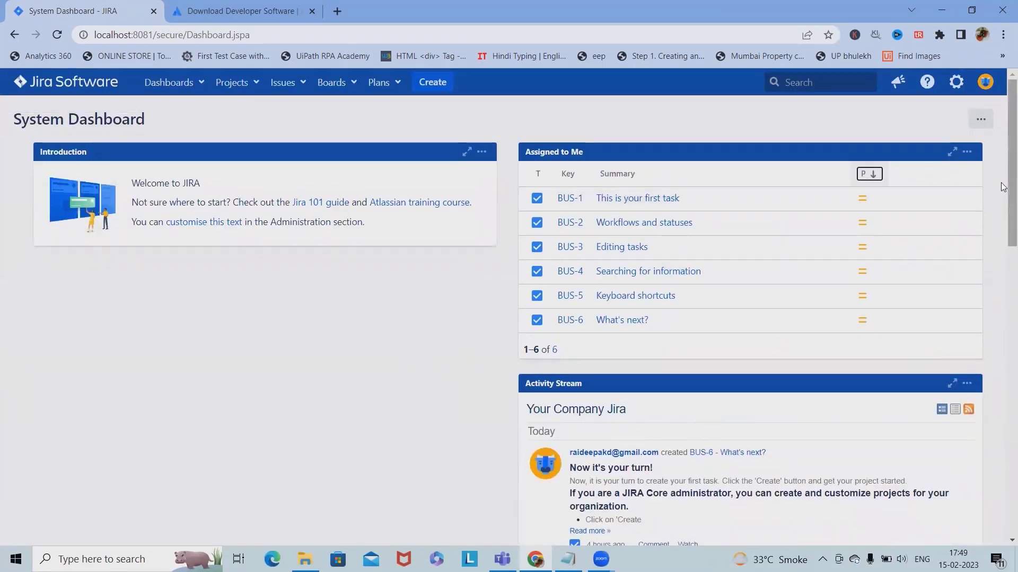
click(981, 118)
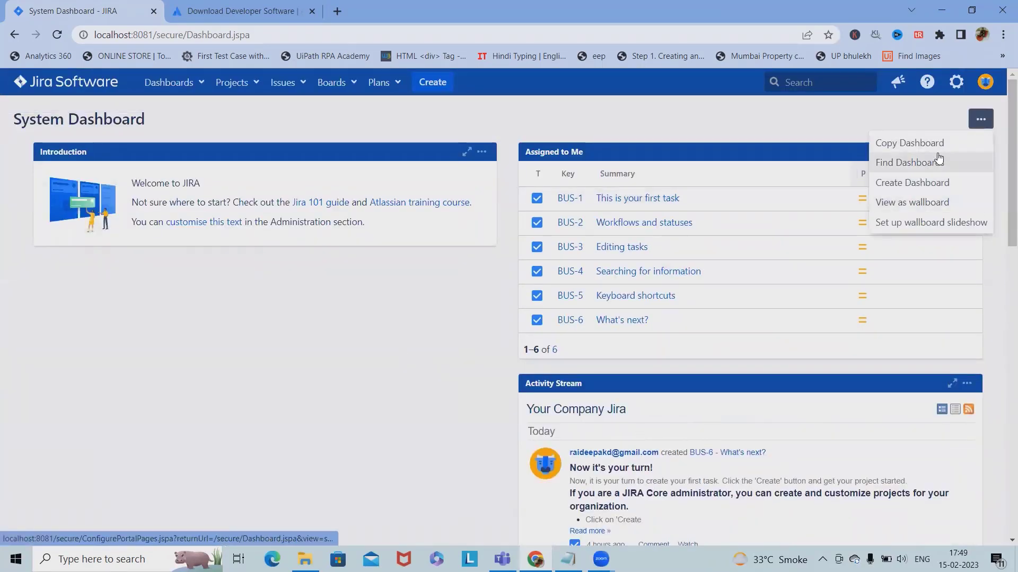
scroll(937, 151, down, 8)
scroll(937, 151, up, 8)
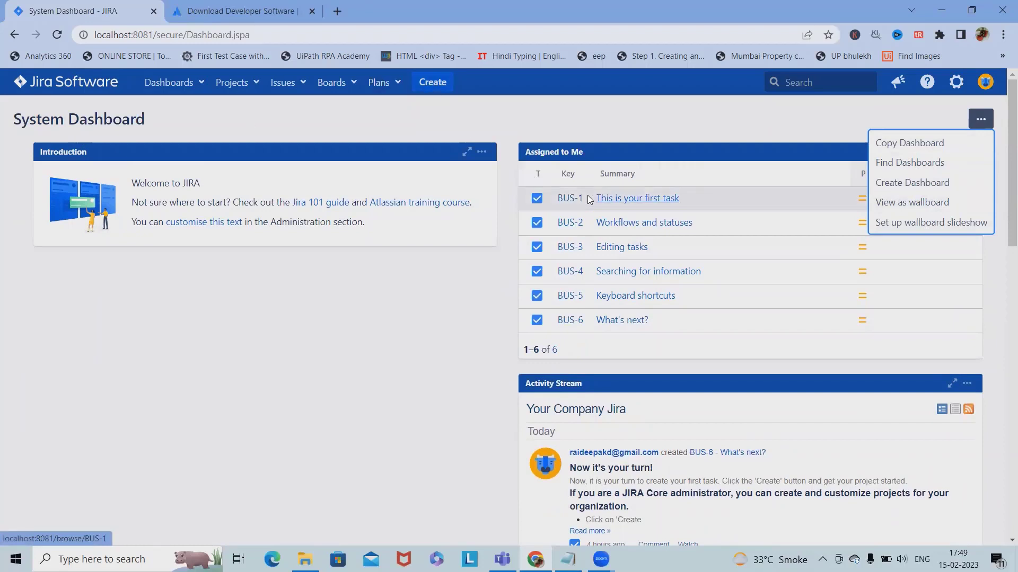
click(233, 83)
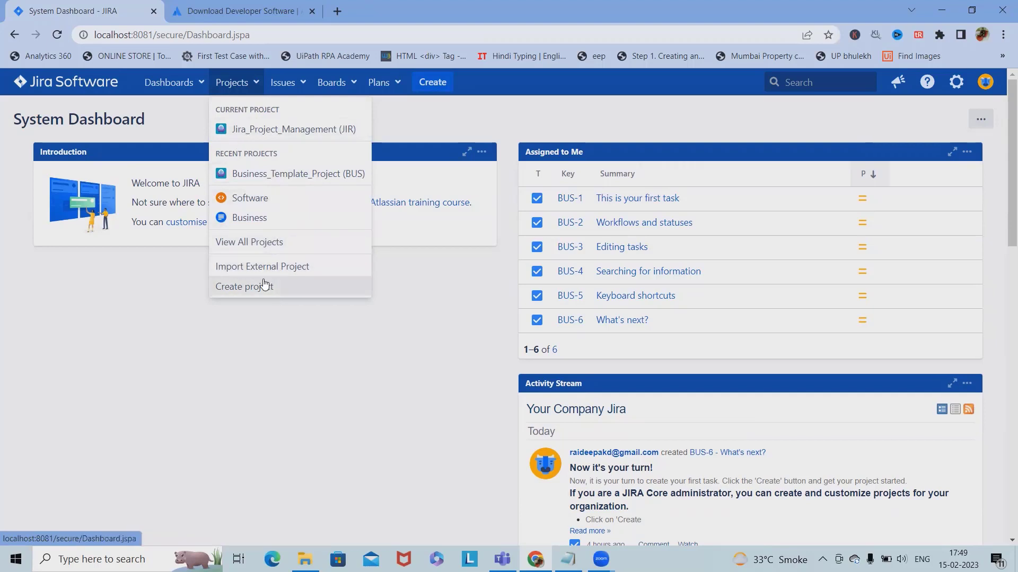
Step: Browse all projects, then view all boards, which shows none exist yet
click(239, 243)
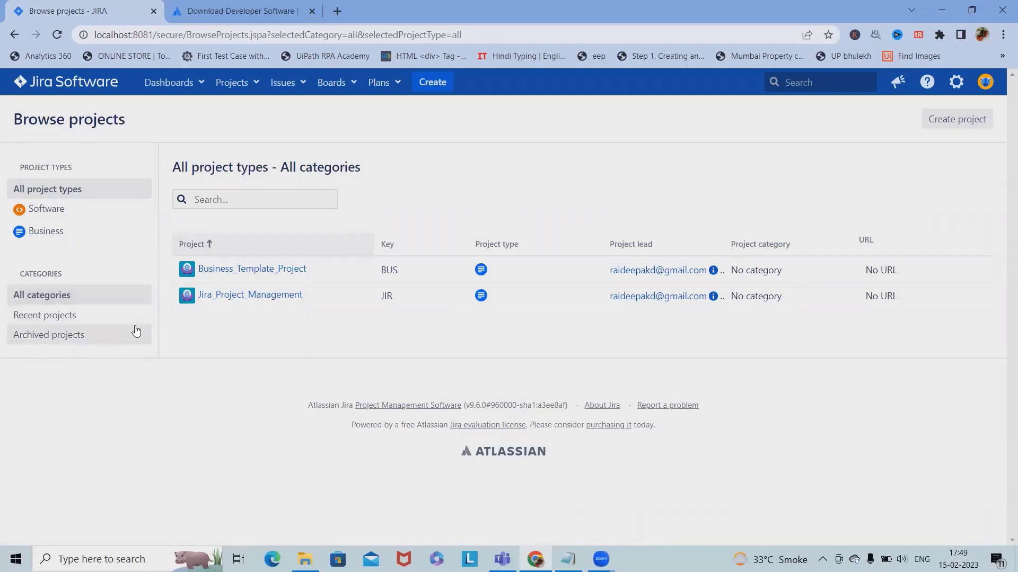
click(288, 84)
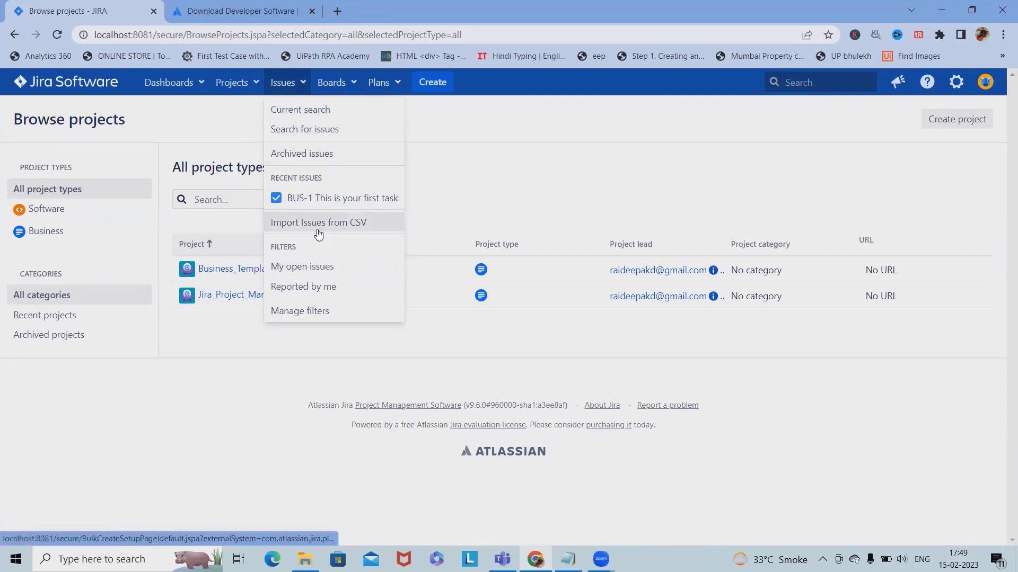
mouse_move(331, 83)
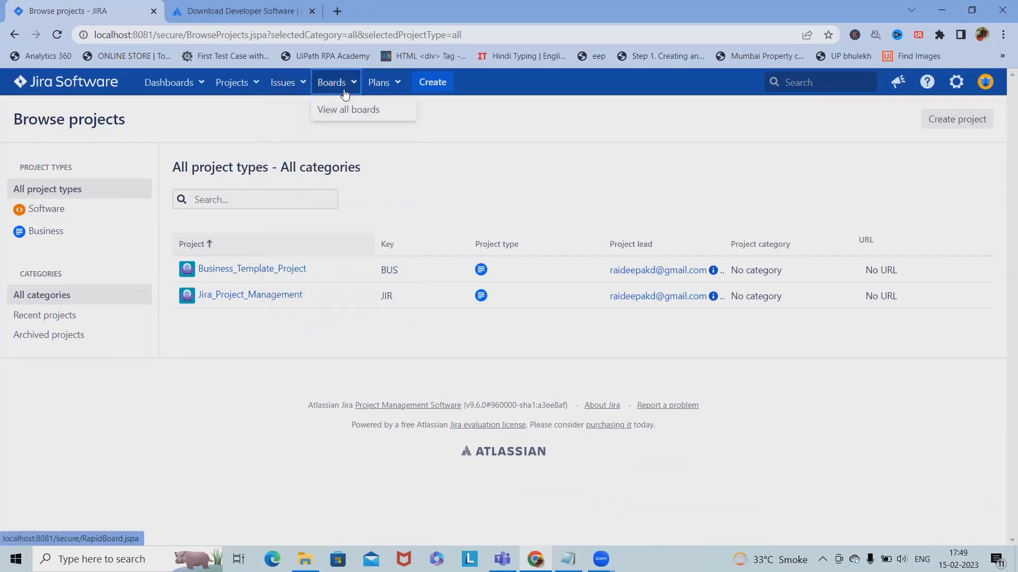
click(354, 112)
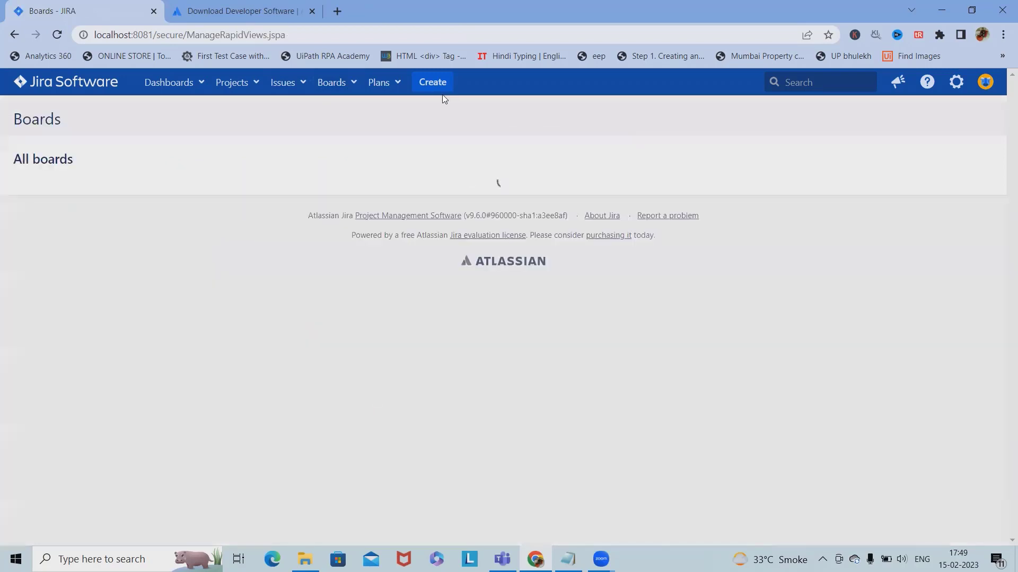
click(398, 82)
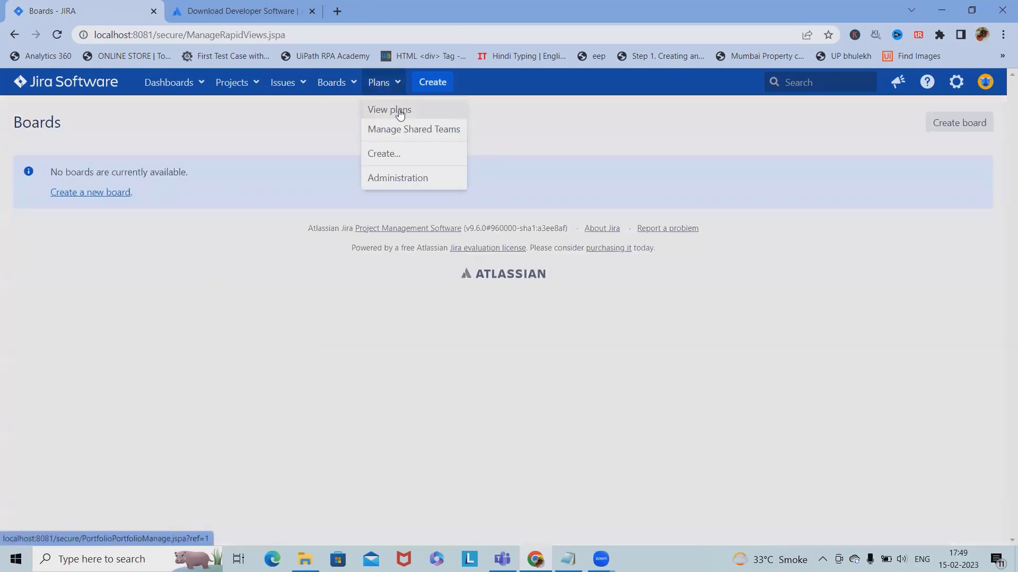
Step: Start a new plan from the plans page and name it 'Plan Sample'
click(398, 107)
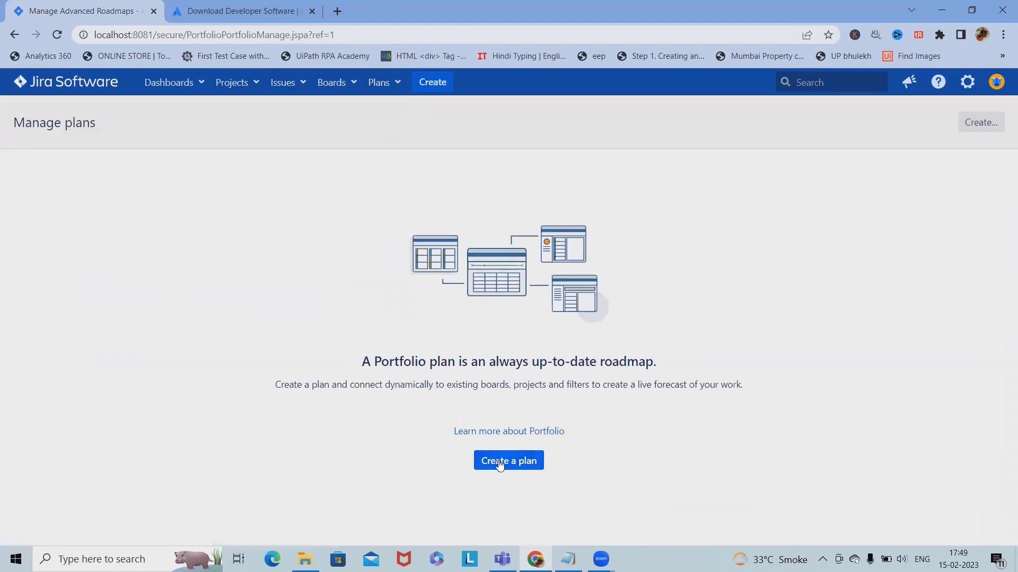
click(498, 463)
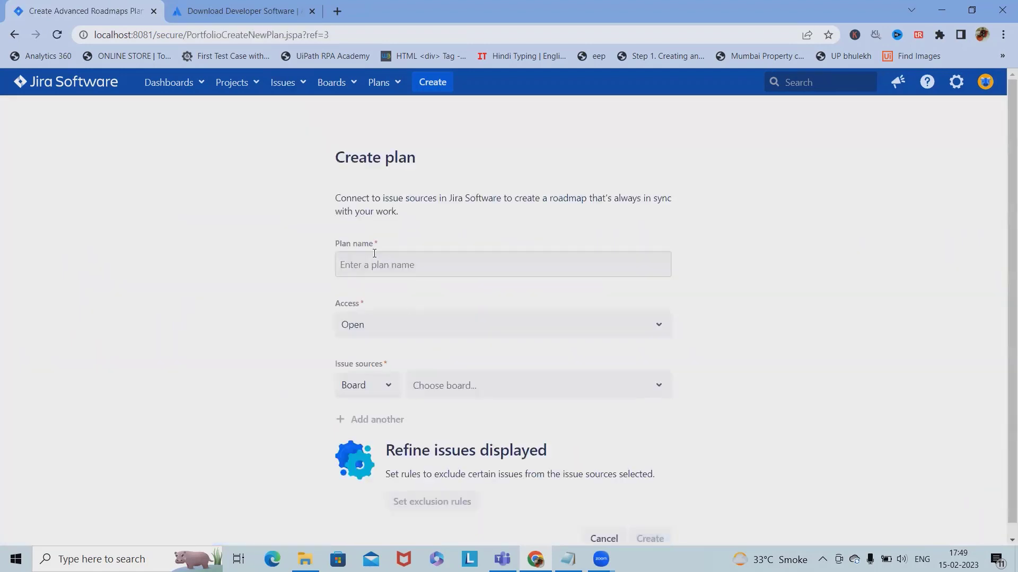
click(378, 263)
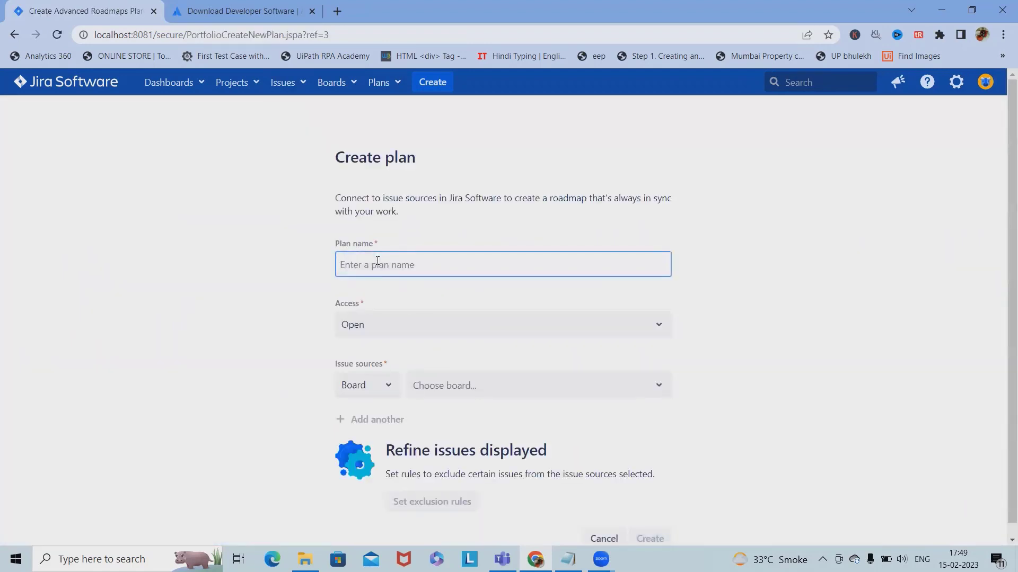
text(Plan Sample)
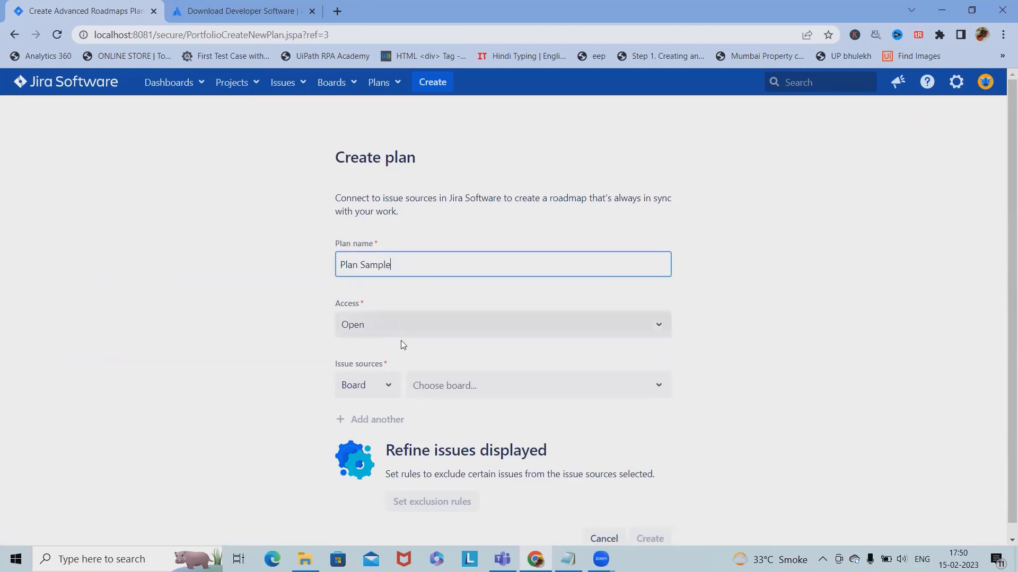
scroll(401, 345, down, 1)
Step: Set the plan's issue source to Project > Jira_Project_Management and create it
click(377, 373)
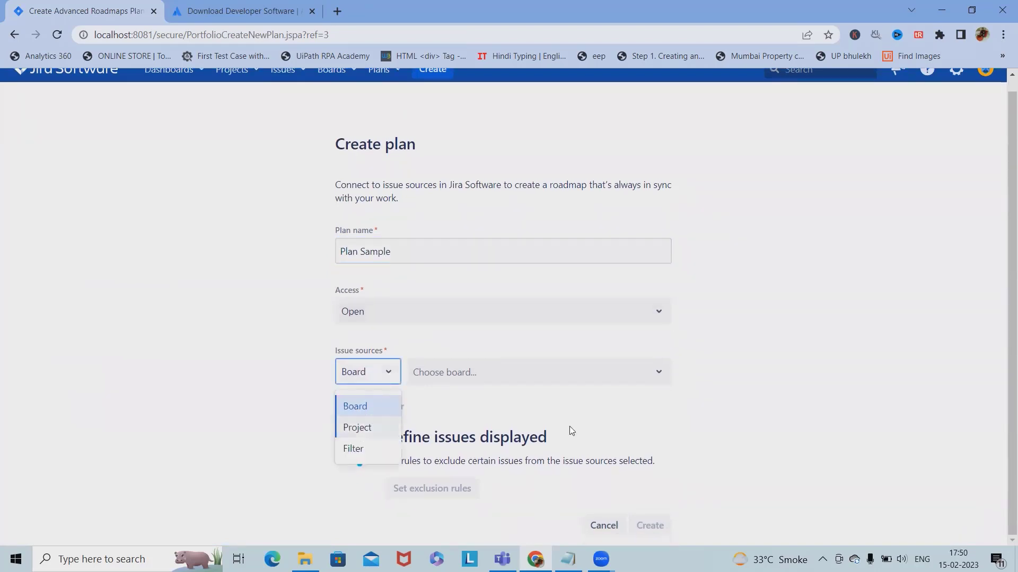
click(603, 440)
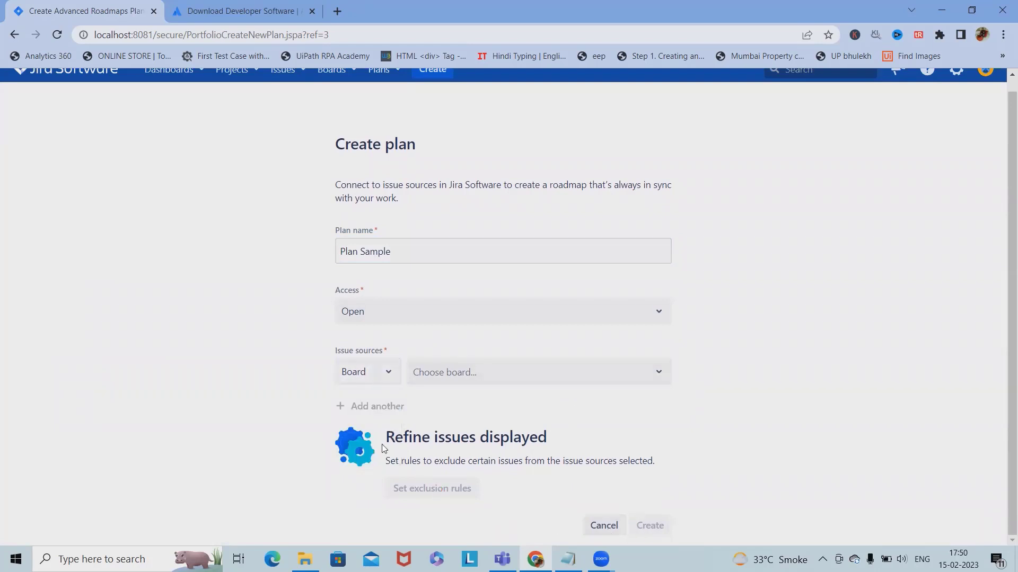
click(359, 370)
click(356, 427)
click(517, 374)
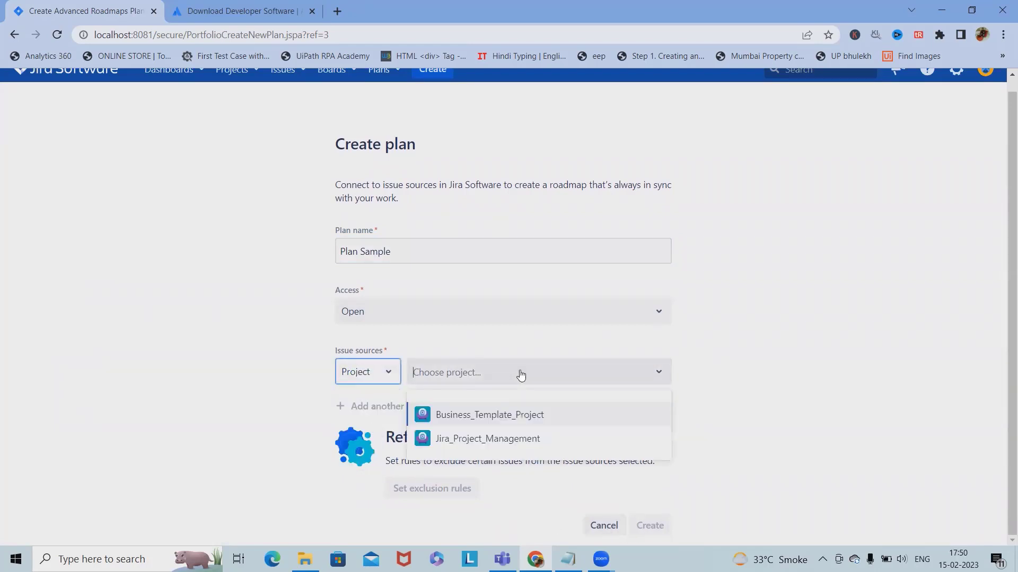
click(497, 447)
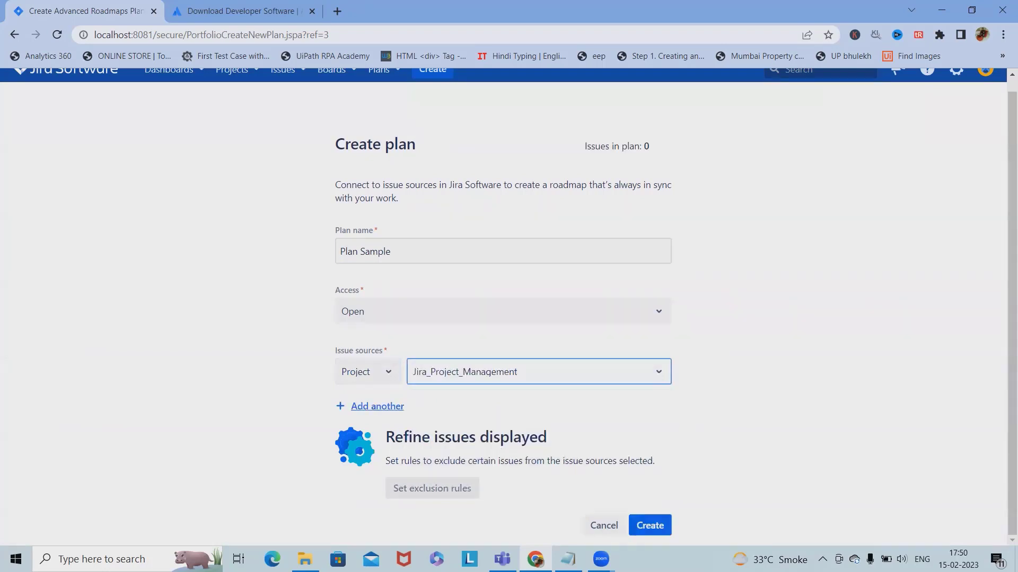
click(652, 527)
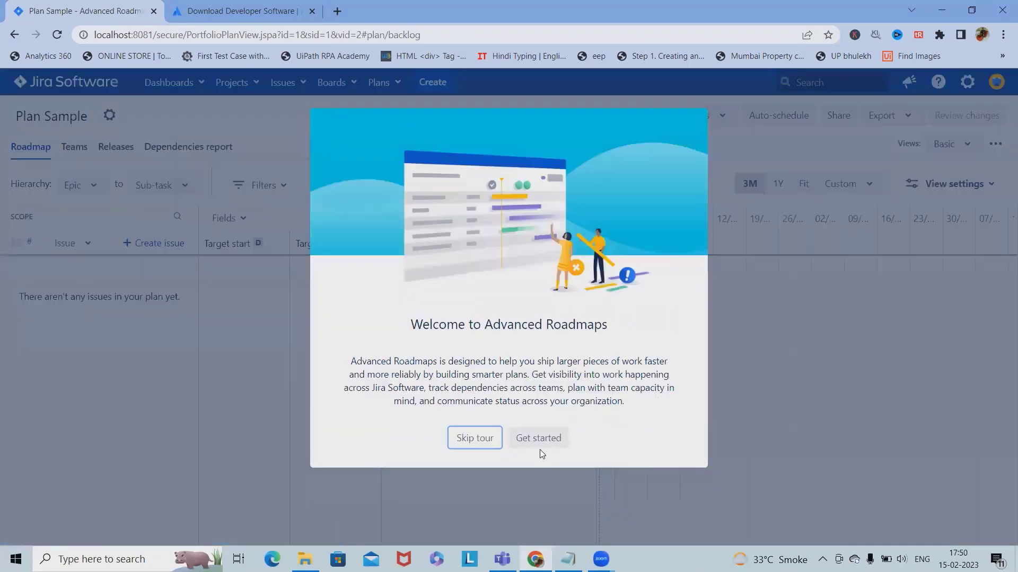
Step: Skip the Advanced Roadmaps tour, check the Teams, Releases and Dependencies views, then return to Roadmap
click(474, 440)
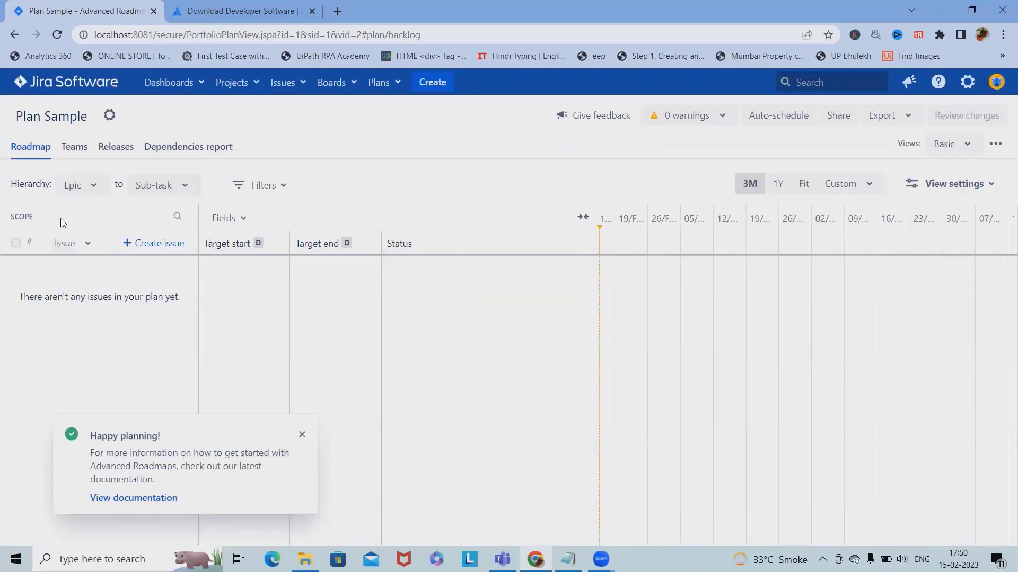
click(79, 151)
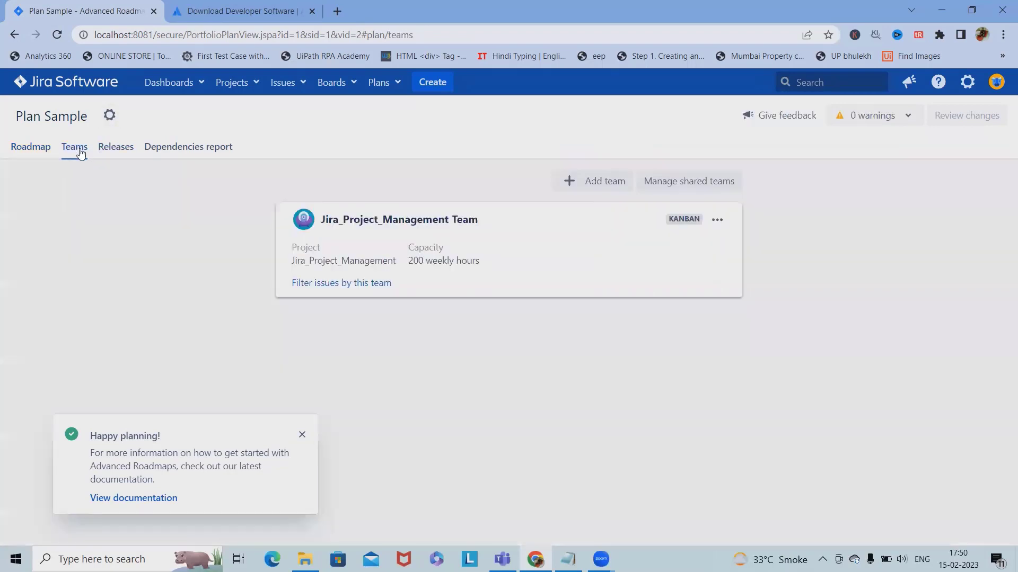
click(120, 147)
click(186, 146)
click(24, 154)
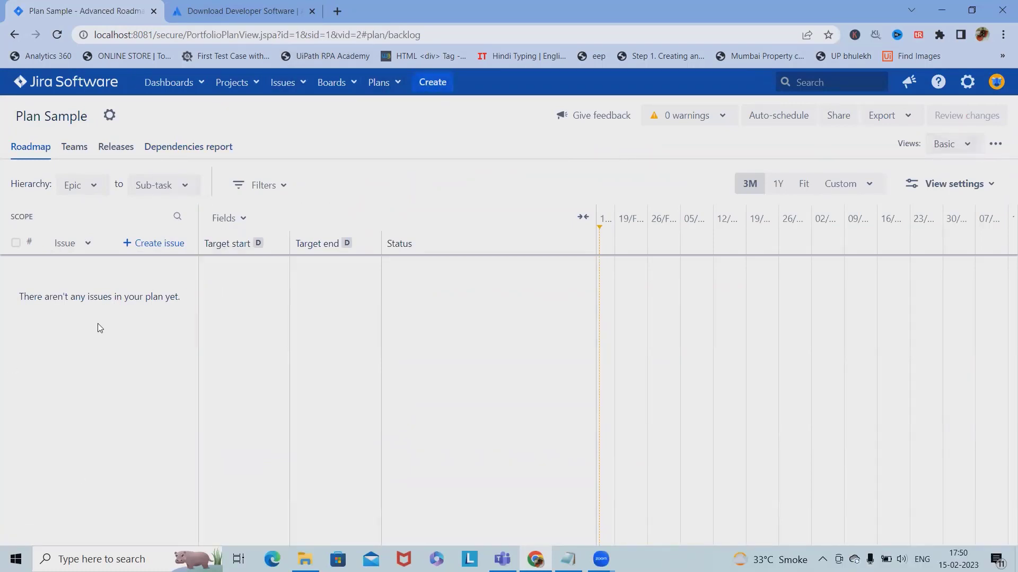
Step: Visit System administration, then set My Jira Home to Boards and then Issue Navigator
click(967, 82)
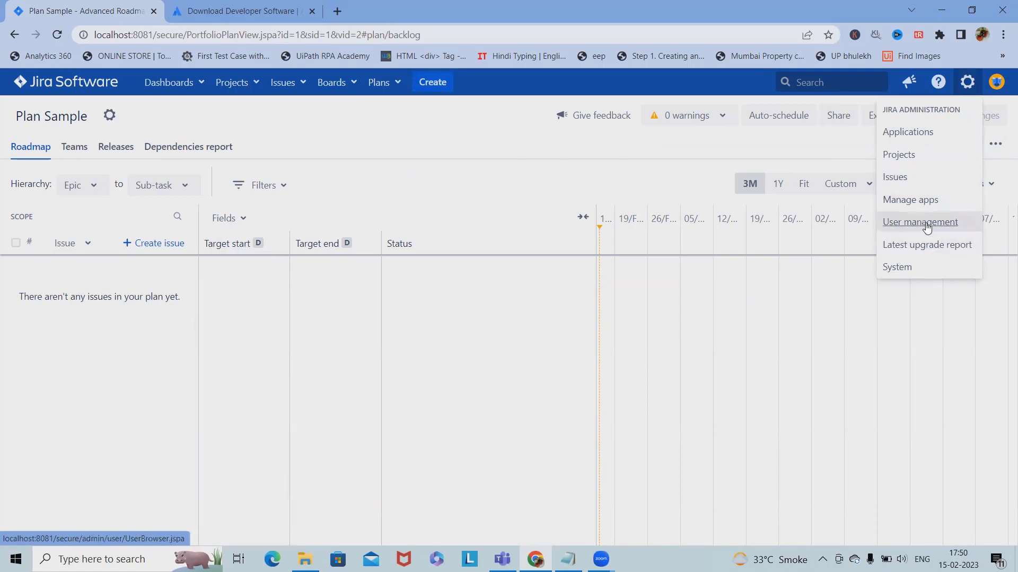
click(897, 267)
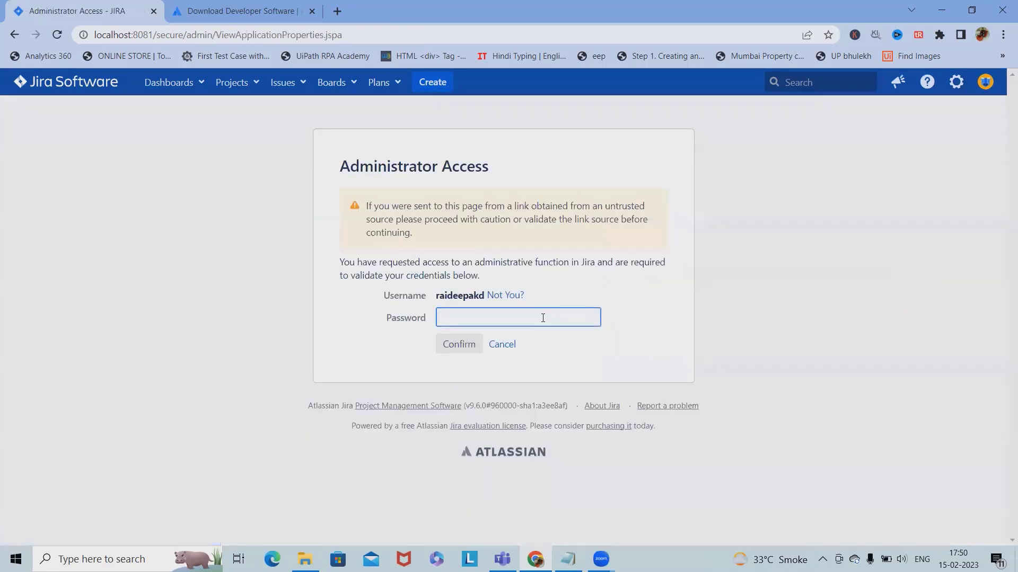
click(984, 82)
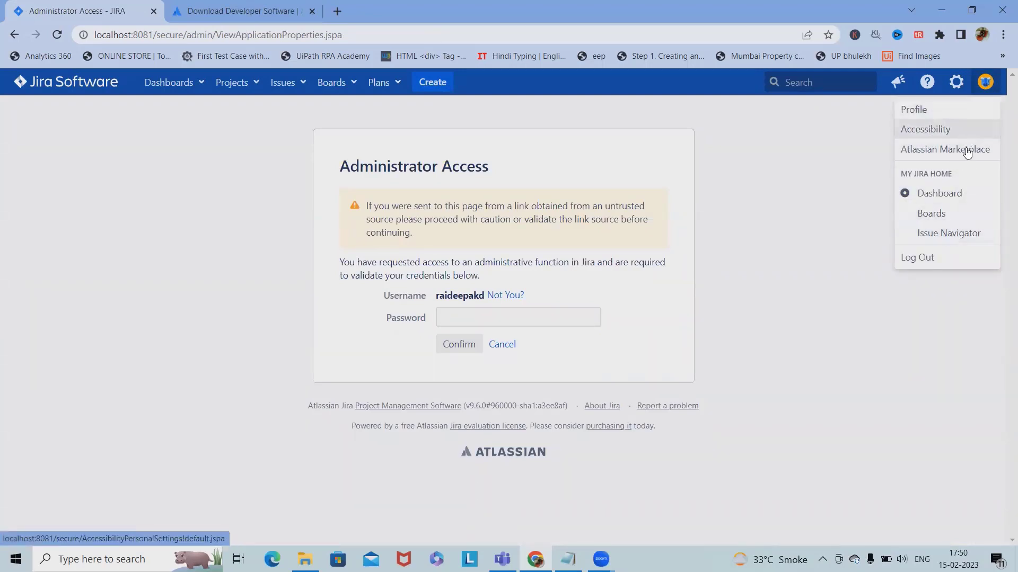
click(947, 215)
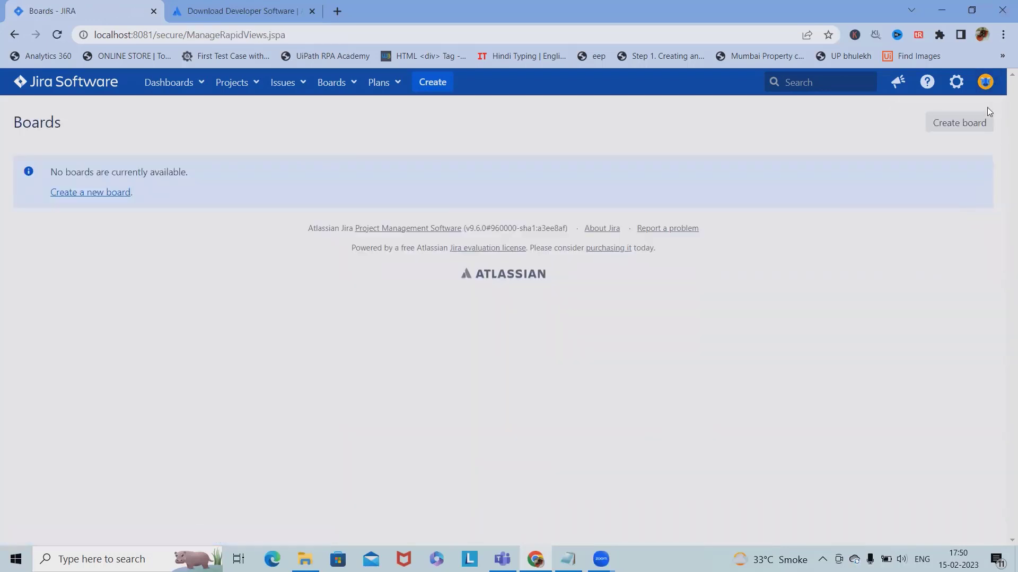
click(985, 82)
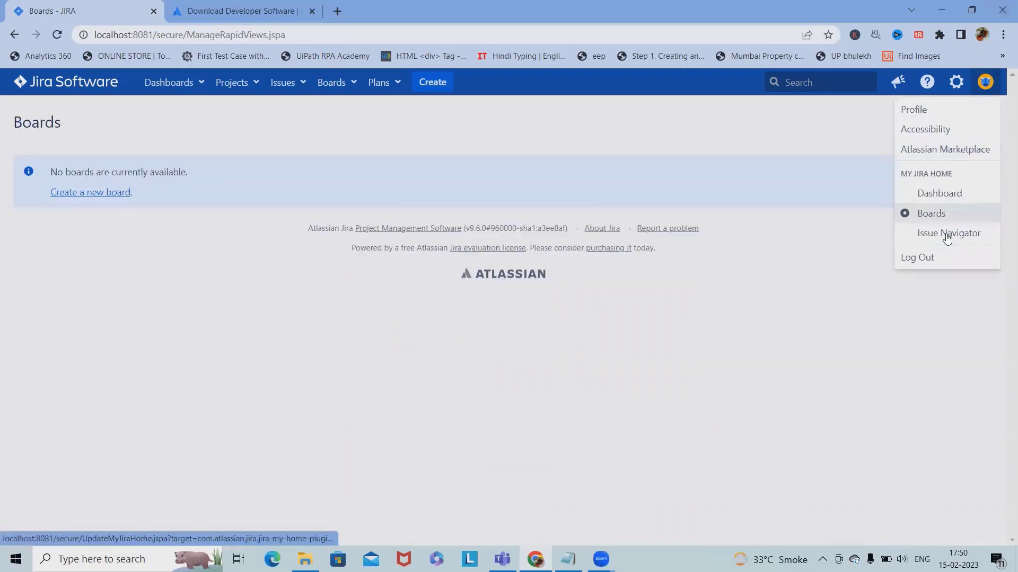
click(937, 235)
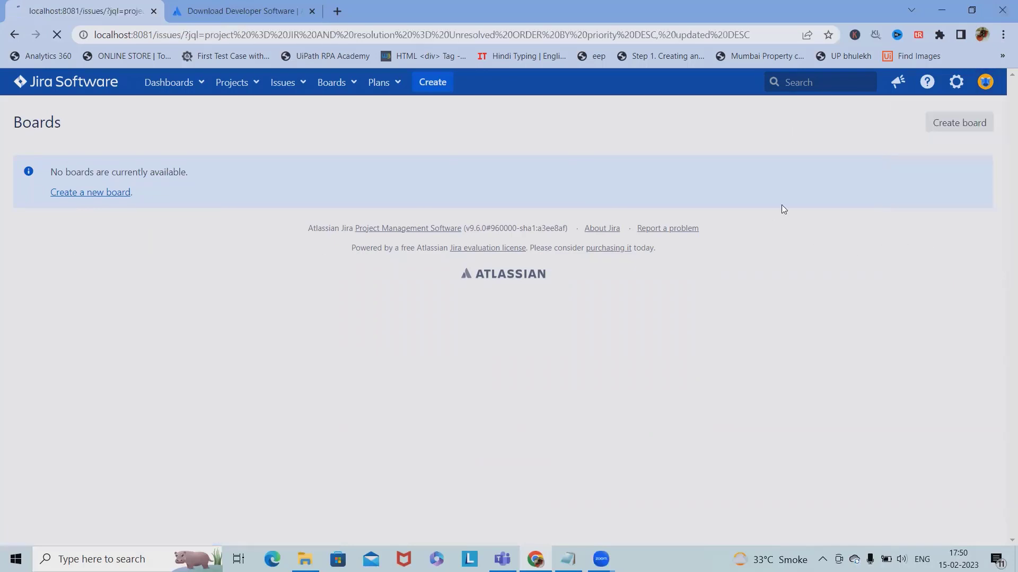